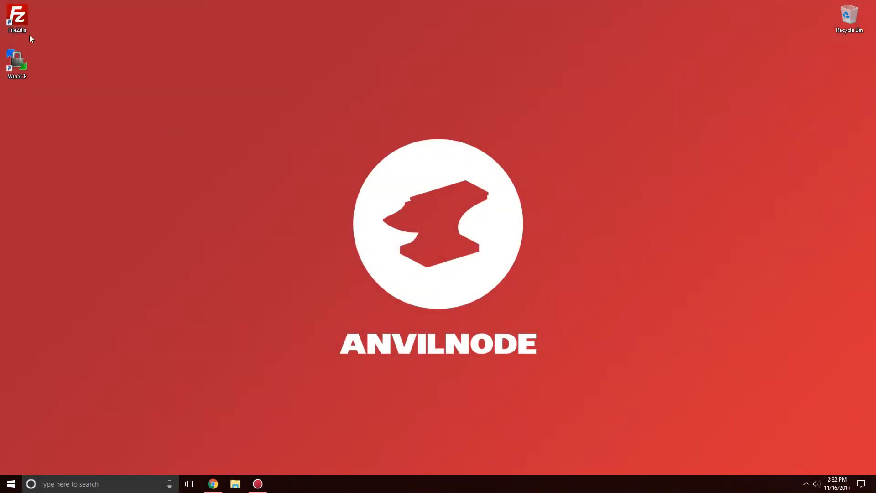
Launch FileZilla and open the Tutorial Server's FTP File Access page in the Multicraft control panel in Chrome.
{"action": "double_click", "coordinate": [19, 27]}
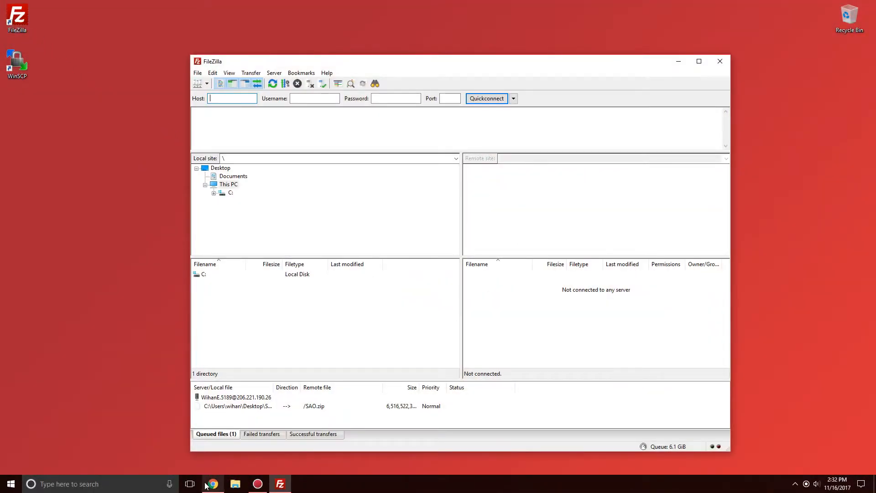
{"action": "left_click", "coordinate": [206, 485]}
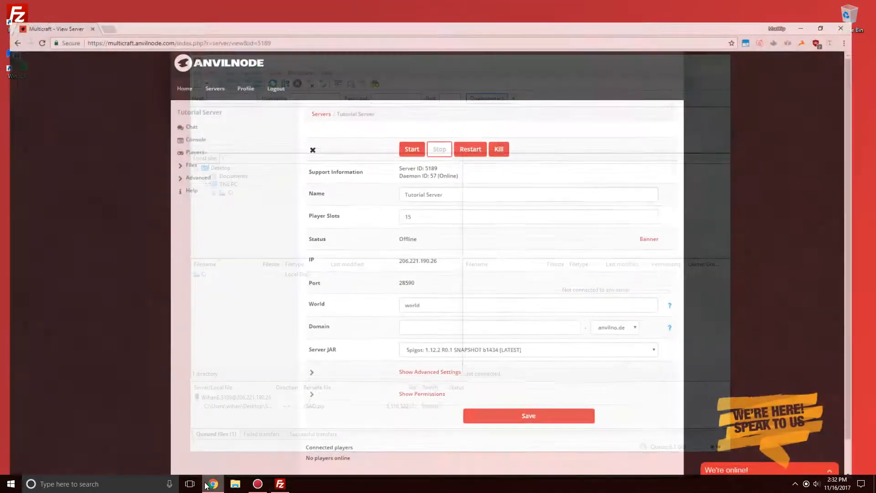
{"action": "left_click", "coordinate": [201, 152]}
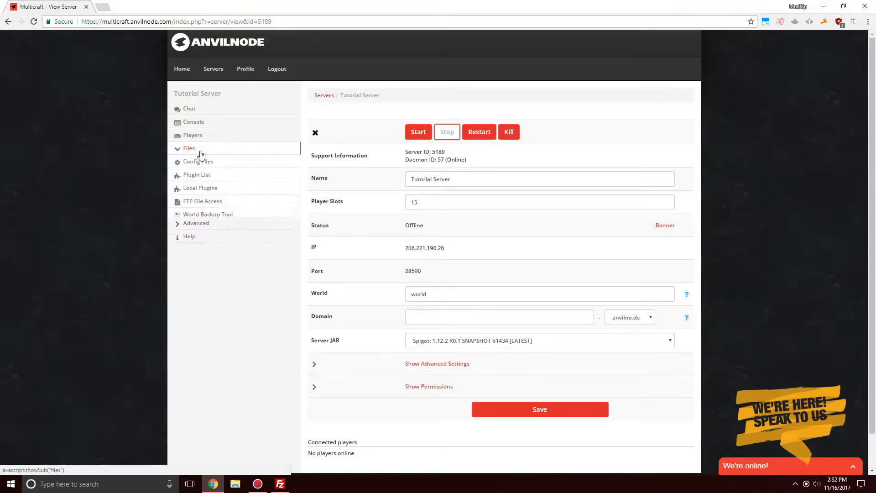
{"action": "left_click", "coordinate": [211, 201]}
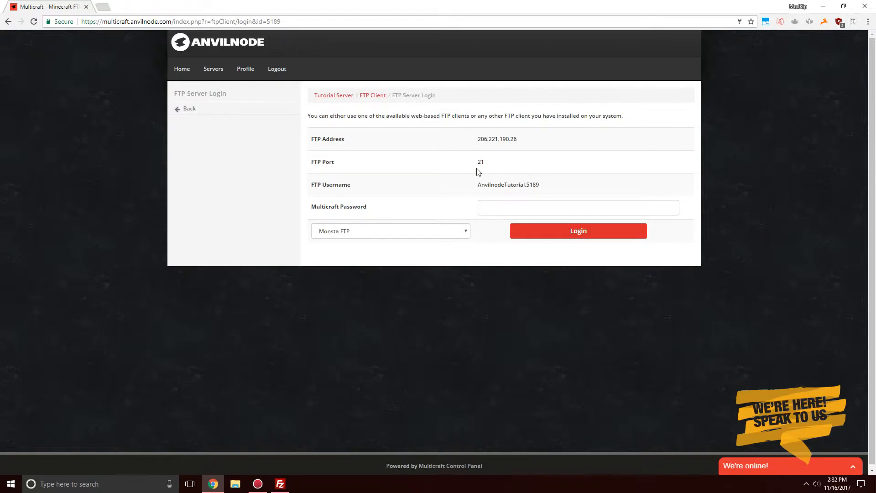
In FileZilla, connect to host 206.221.190.26 on port 21 with username AnvilnodeTutorial.5189 and the account password.
{"action": "left_click", "coordinate": [287, 490]}
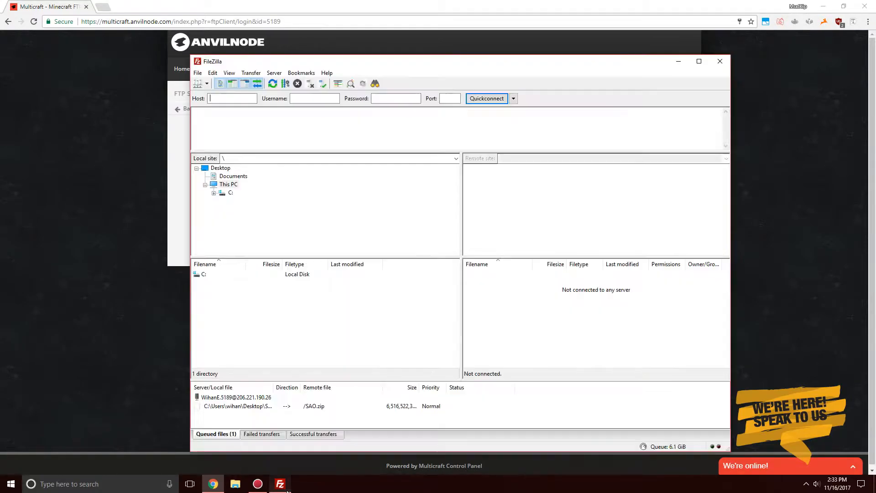
{"action": "type", "text": "206.221.190.26"}
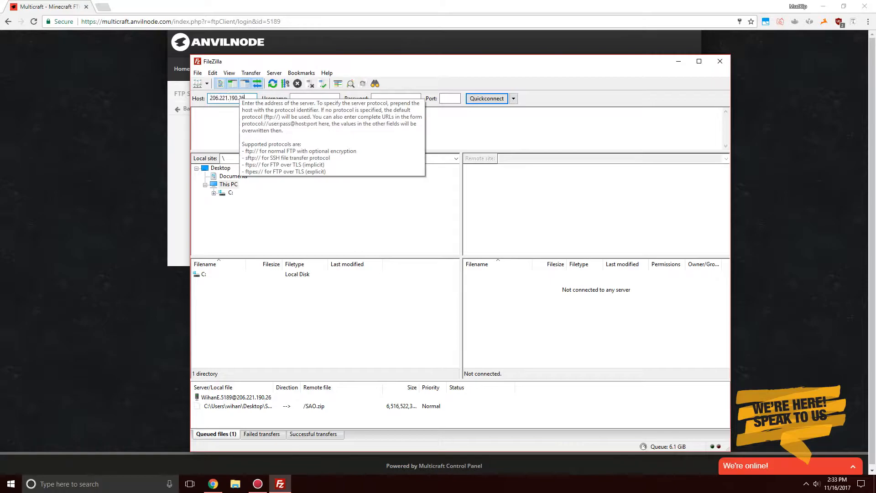
{"action": "left_click", "coordinate": [312, 98]}
{"action": "type", "text": "AnvilnodeTutorial.5189"}
{"action": "left_click", "coordinate": [374, 99]}
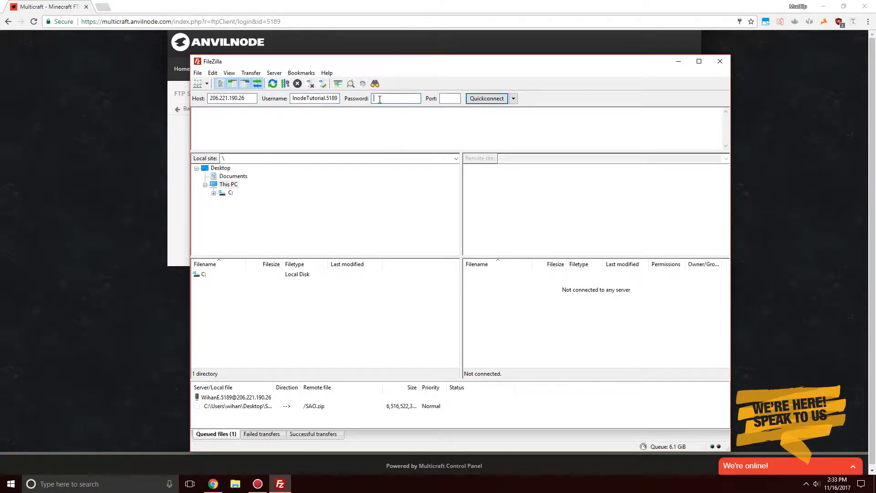
{"action": "key", "text": "ctrl+v"}
{"action": "left_click", "coordinate": [443, 97]}
{"action": "type", "text": "21"}
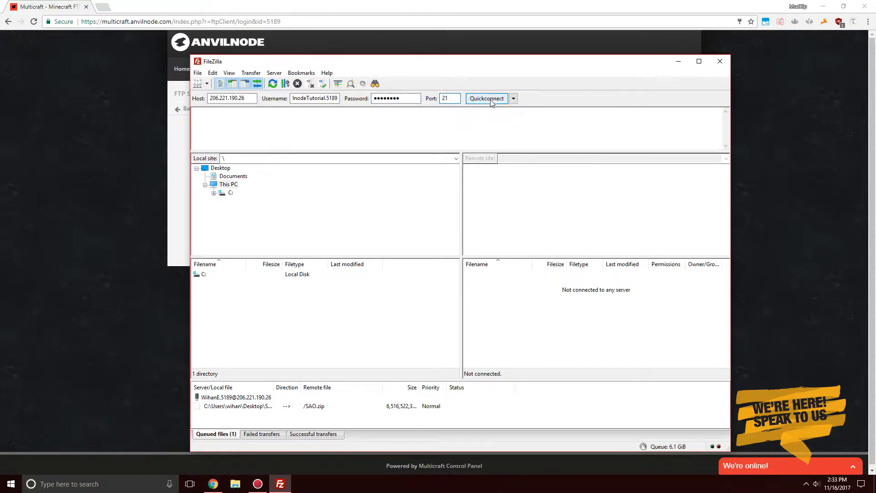
{"action": "left_click", "coordinate": [492, 102]}
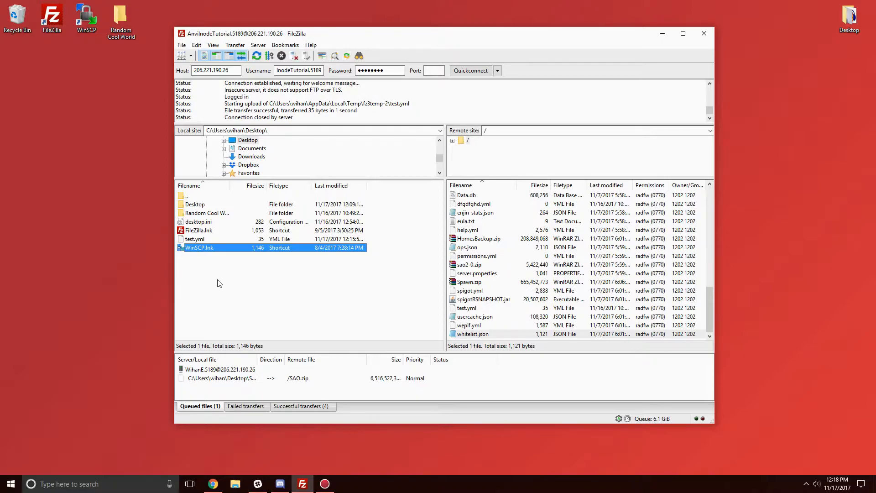
Open the remote test.yml file for editing.
{"action": "left_click", "coordinate": [502, 310]}
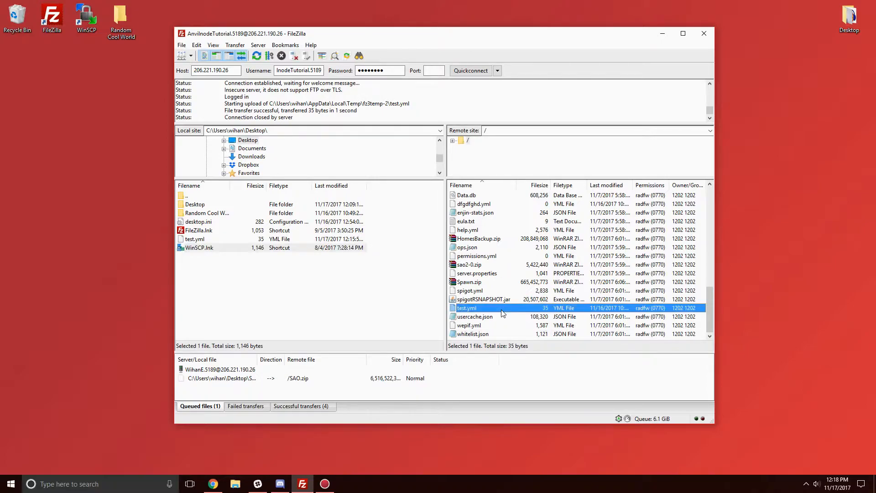
{"action": "right_click", "coordinate": [503, 311]}
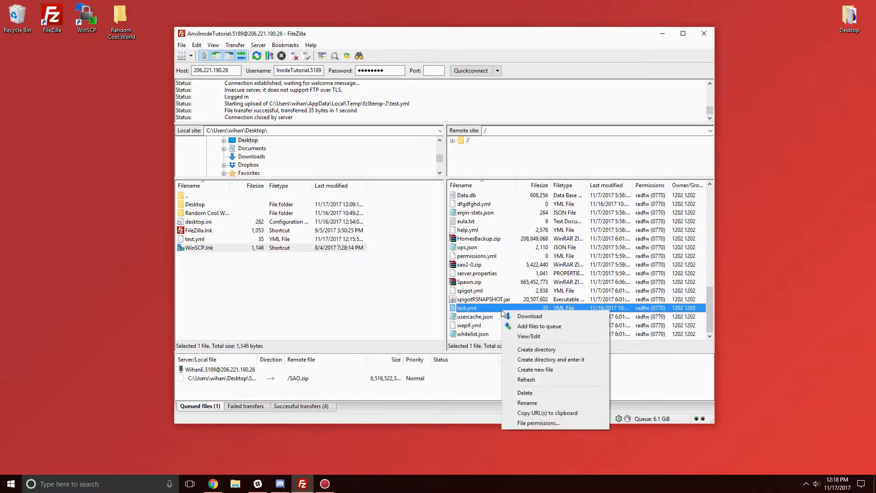
{"action": "left_click", "coordinate": [531, 337]}
{"action": "left_click", "coordinate": [574, 291]}
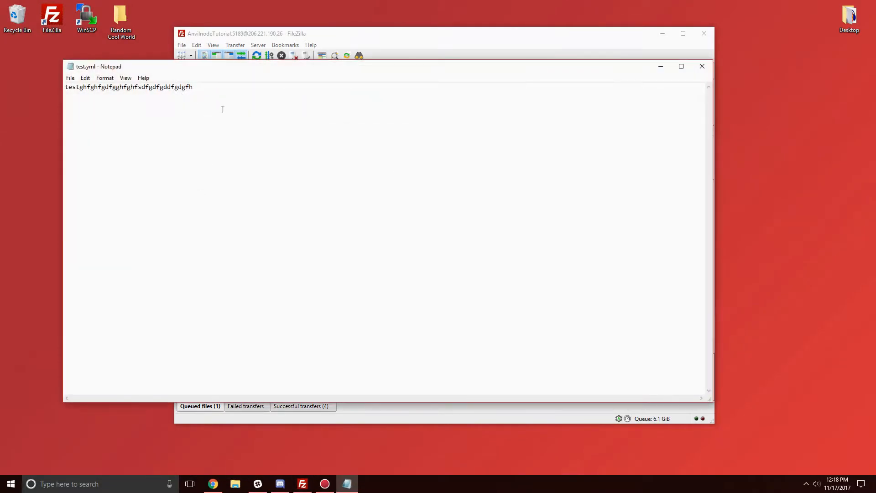
Append "gdgdf" to the text in test.yml and save the edited file back to the server.
{"action": "type", "text": "dgdf"}
{"action": "left_click", "coordinate": [71, 78]}
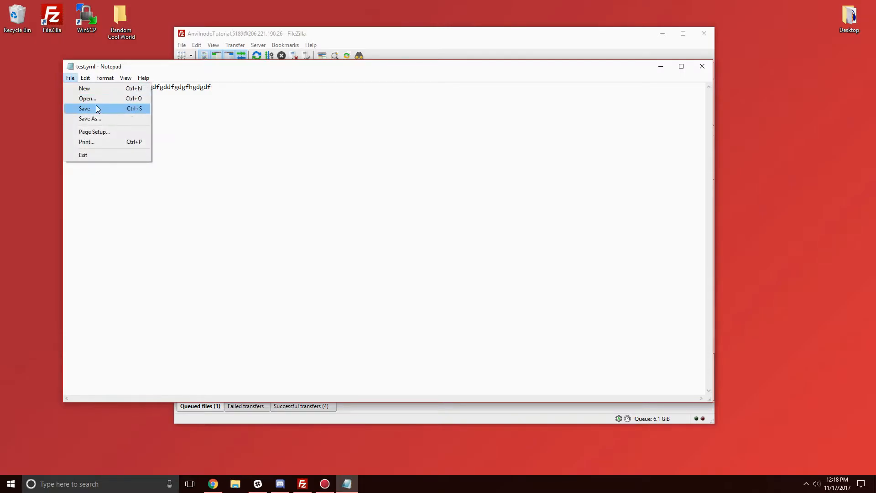
{"action": "left_click", "coordinate": [298, 177]}
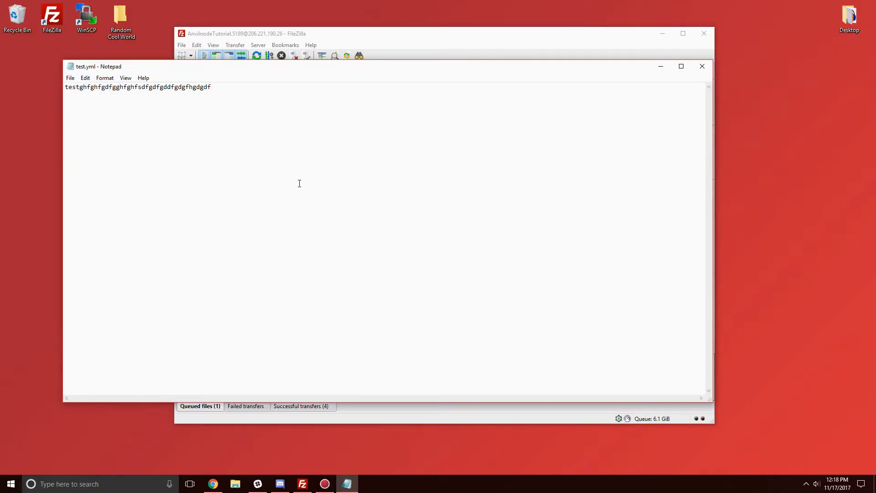
{"action": "left_click", "coordinate": [702, 67]}
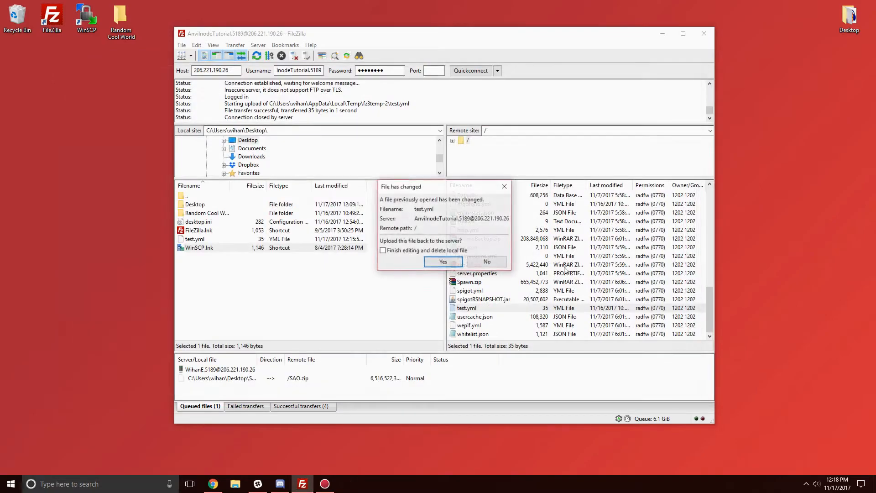
{"action": "left_click", "coordinate": [443, 262]}
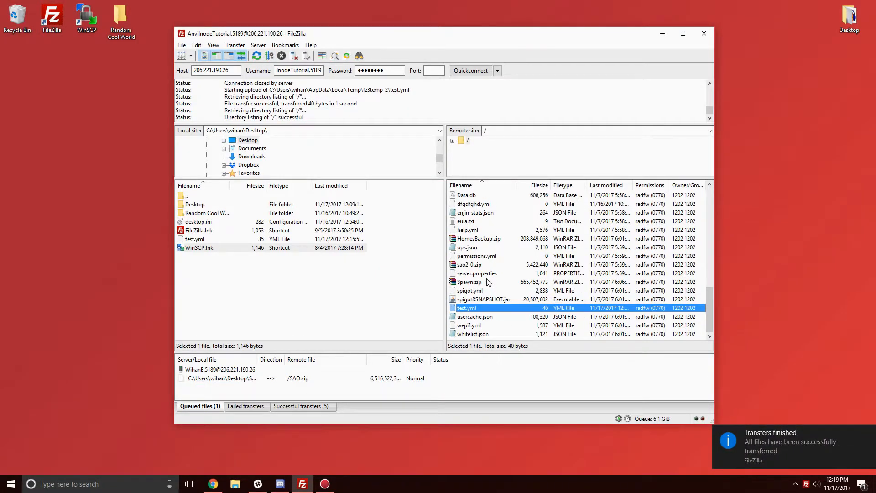
Create an empty file named ghfghf.txt in the server's root directory.
{"action": "right_click", "coordinate": [488, 341]}
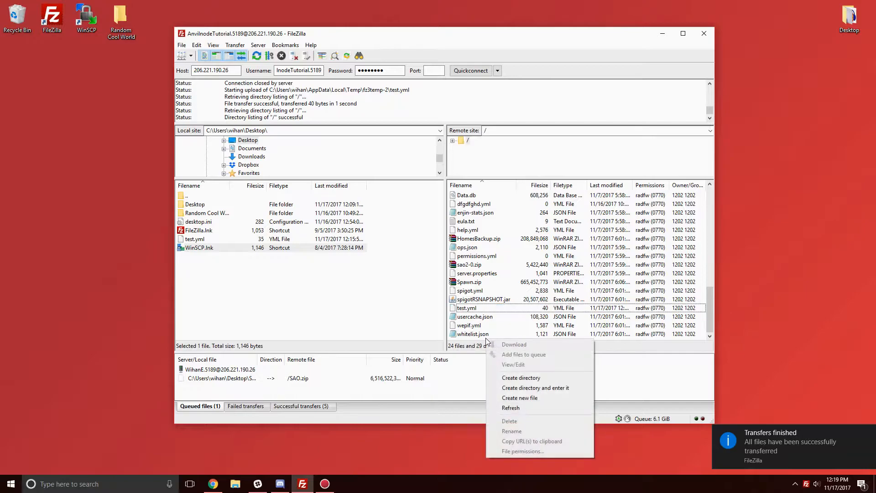
{"action": "left_click", "coordinate": [537, 398]}
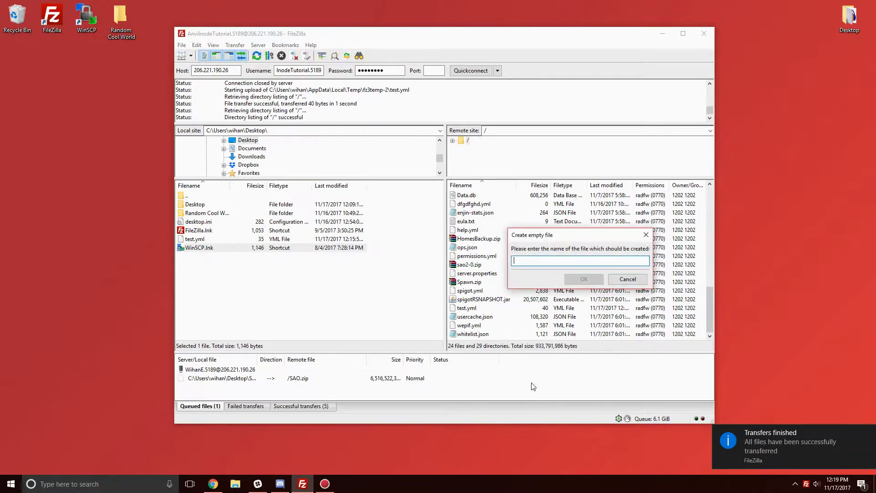
{"action": "type", "text": "ghfghf"}
{"action": "type", "text": ".txc"}
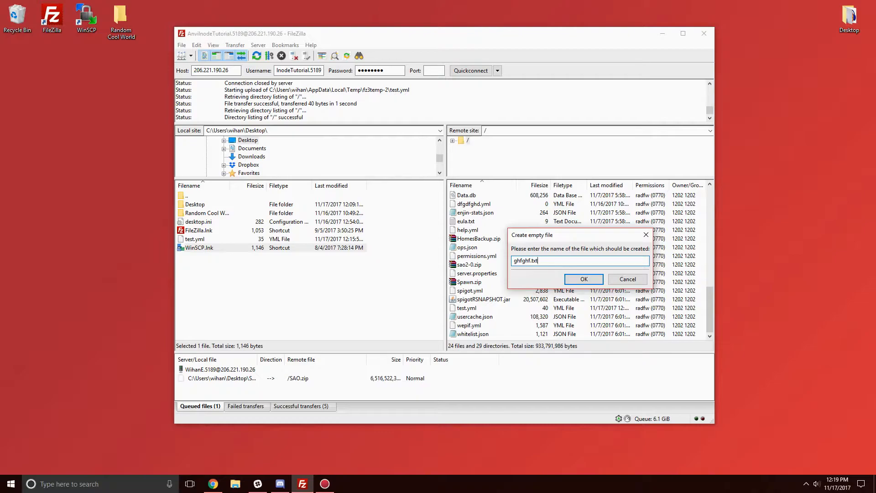
{"action": "key", "text": "Return"}
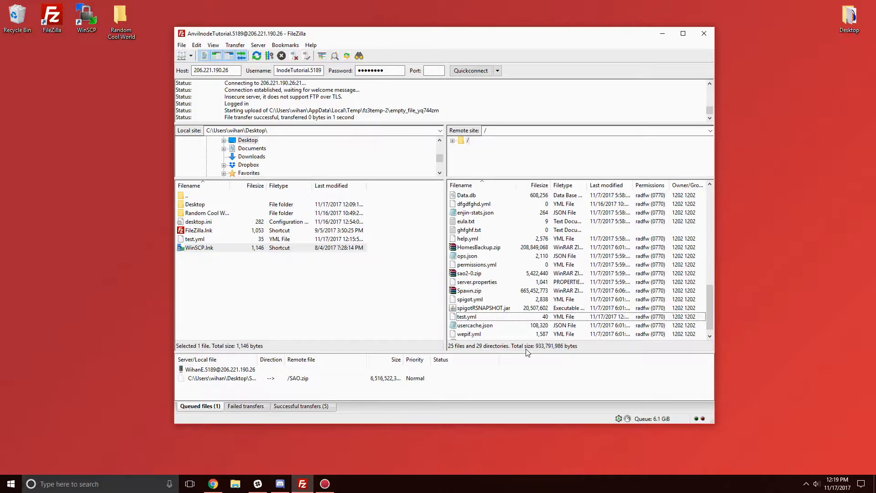
Pick up the Random Cool World desktop folder and view the upload options for the local Desktop folder.
{"action": "scroll", "coordinate": [493, 277], "scroll_direction": "up", "scroll_amount": 5}
{"action": "scroll", "coordinate": [493, 277], "scroll_direction": "up", "scroll_amount": 1}
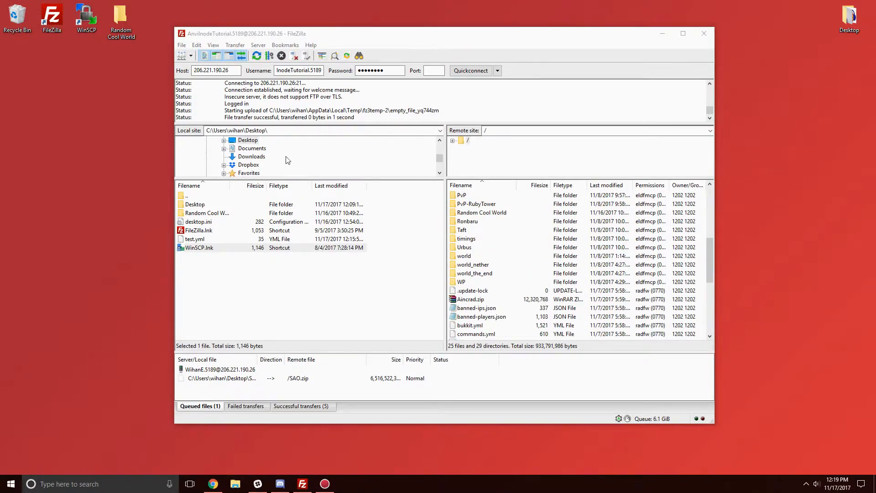
{"action": "left_click_drag", "start_coordinate": [114, 14], "coordinate": [387, 256]}
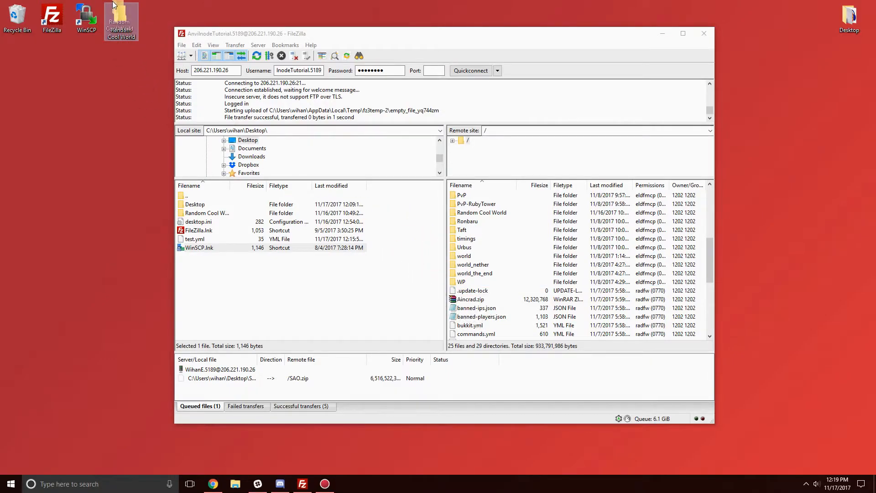
{"action": "right_click", "coordinate": [204, 205]}
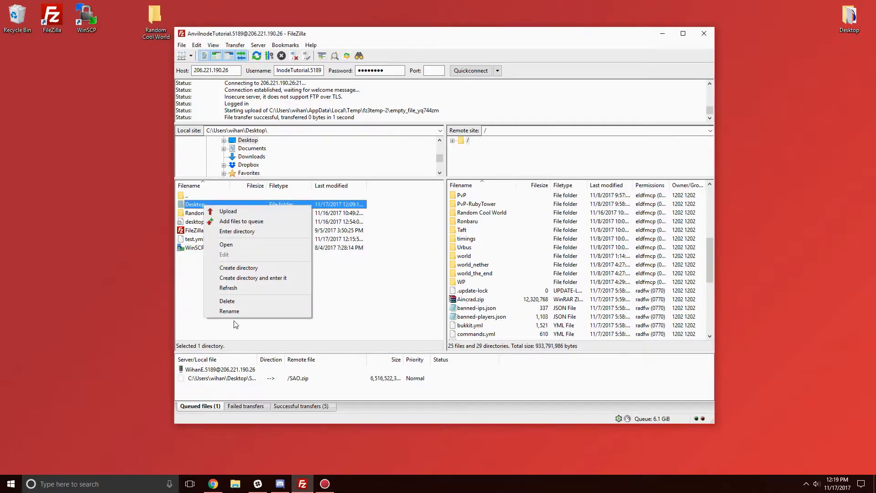
{"action": "left_click", "coordinate": [185, 297]}
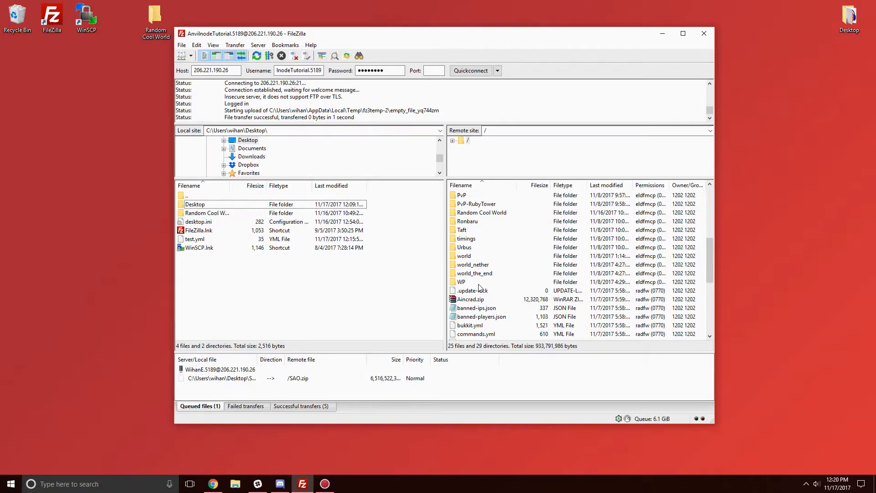
View the download options for the remote Aincrad.zip archive.
{"action": "left_click", "coordinate": [478, 304]}
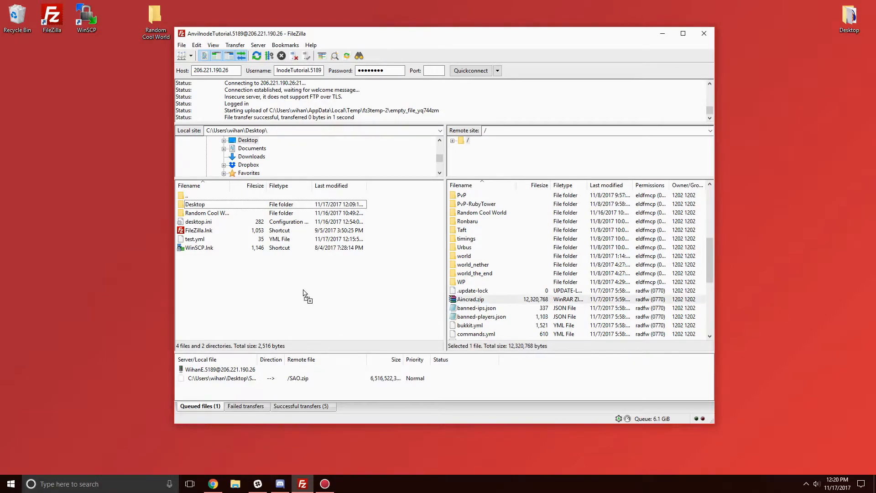
{"action": "right_click", "coordinate": [492, 303]}
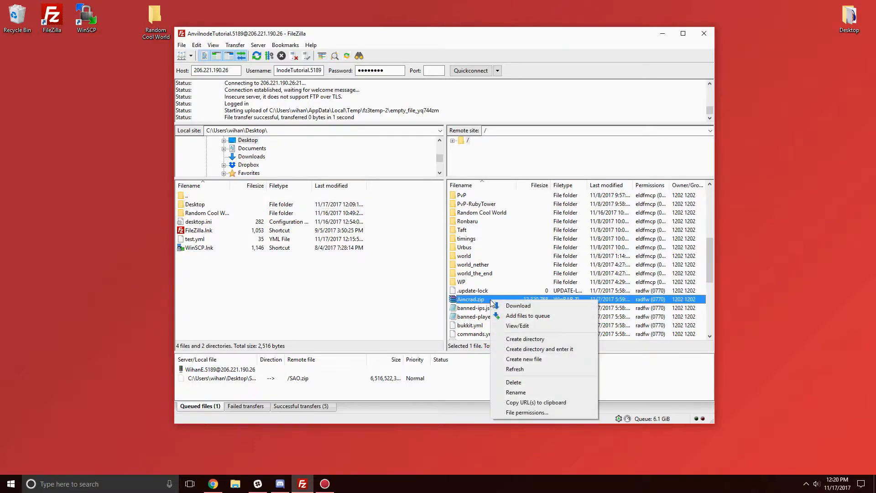
{"action": "left_click", "coordinate": [404, 301]}
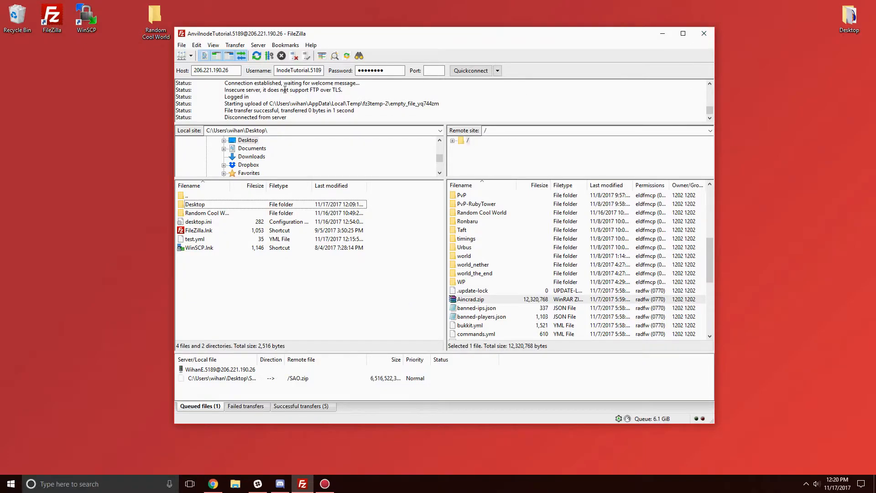
{"action": "left_click", "coordinate": [292, 59]}
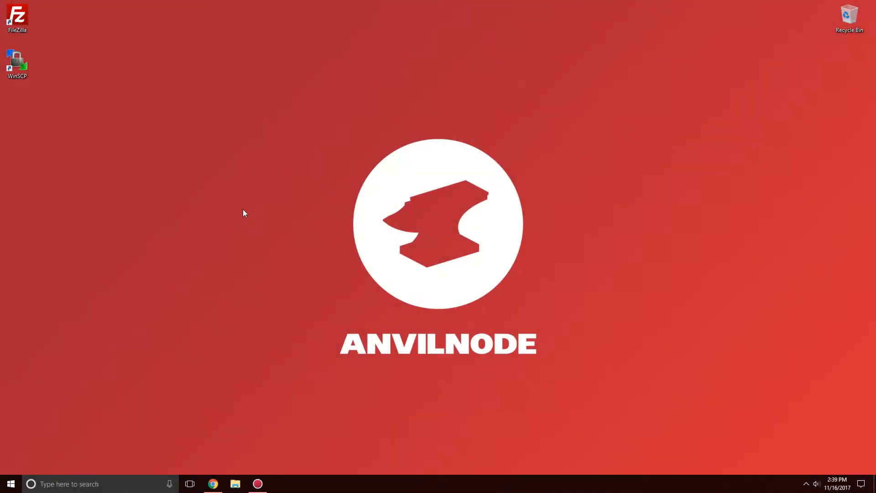
Launch WinSCP and look up the server's FTP address, port and username on the Multicraft page in Chrome.
{"action": "double_click", "coordinate": [21, 67]}
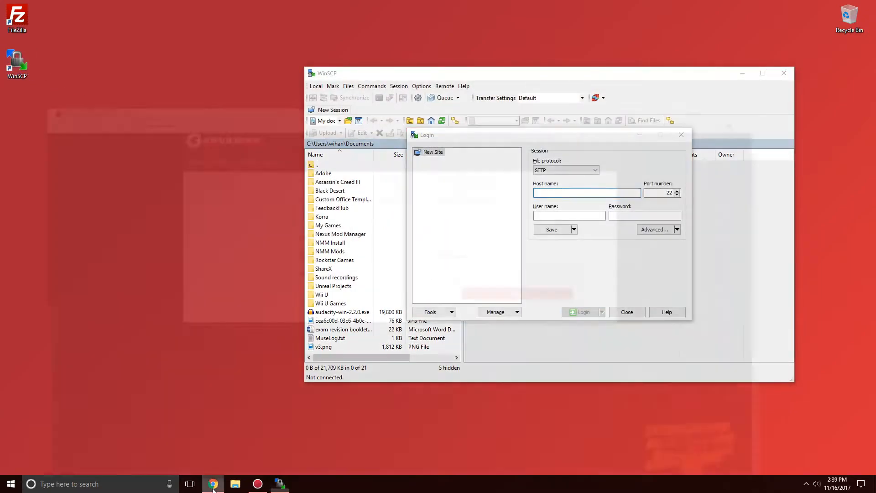
{"action": "left_click", "coordinate": [213, 484]}
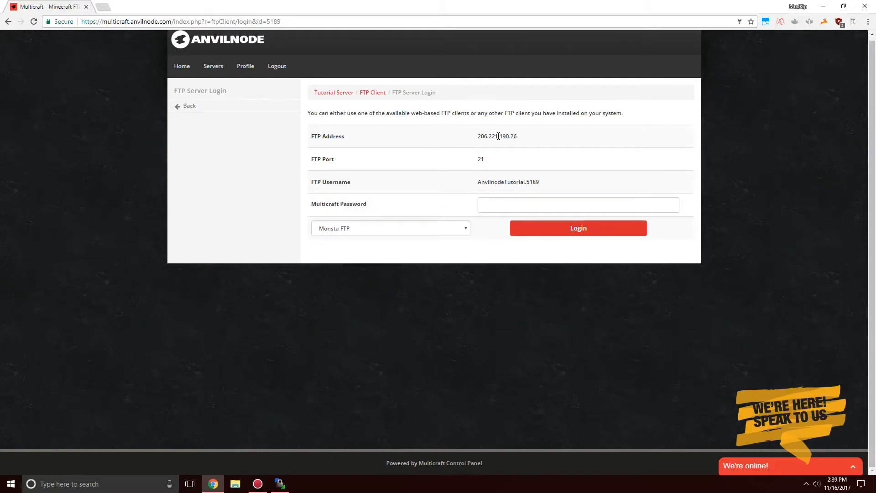
{"action": "left_click", "coordinate": [280, 484]}
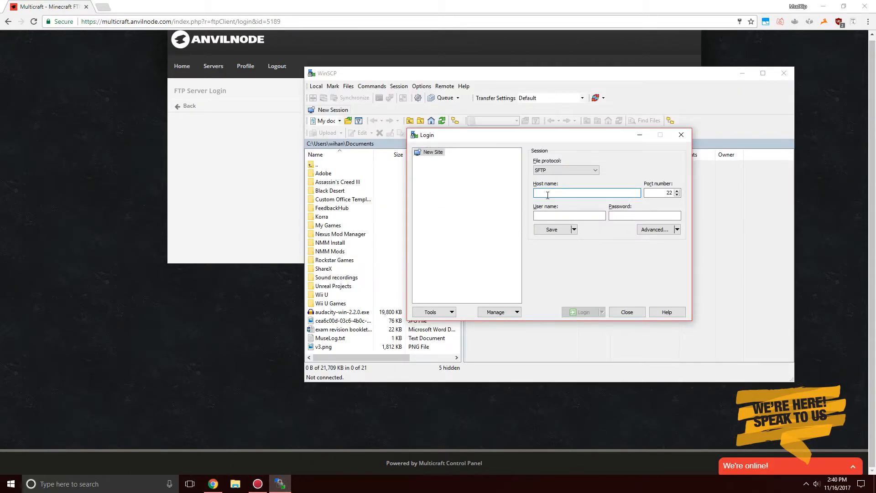
Log in over FTP to host 206.221.190.26 on port 21 with username AnvilnodeTutorial.5189 and the account password.
{"action": "key", "text": "ctrl+v"}
{"action": "left_click", "coordinate": [559, 214]}
{"action": "key", "text": "ctrl+v"}
{"action": "left_click", "coordinate": [620, 217]}
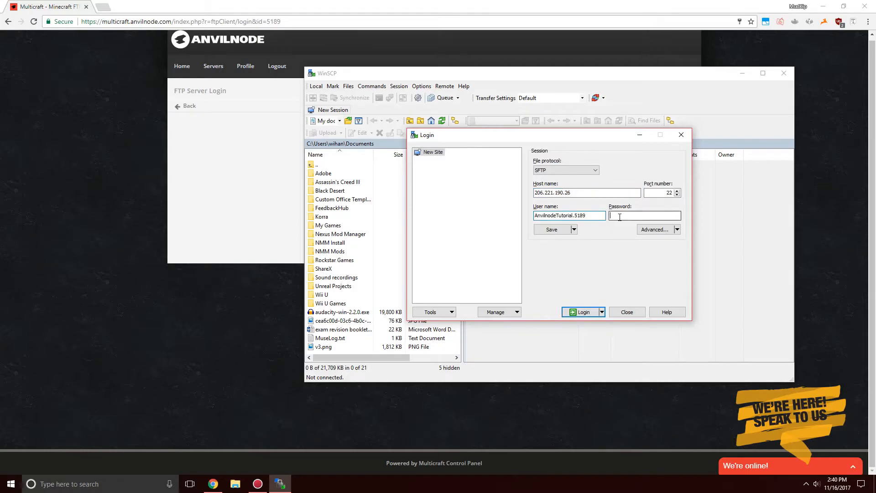
{"action": "key", "text": "ctrl+v"}
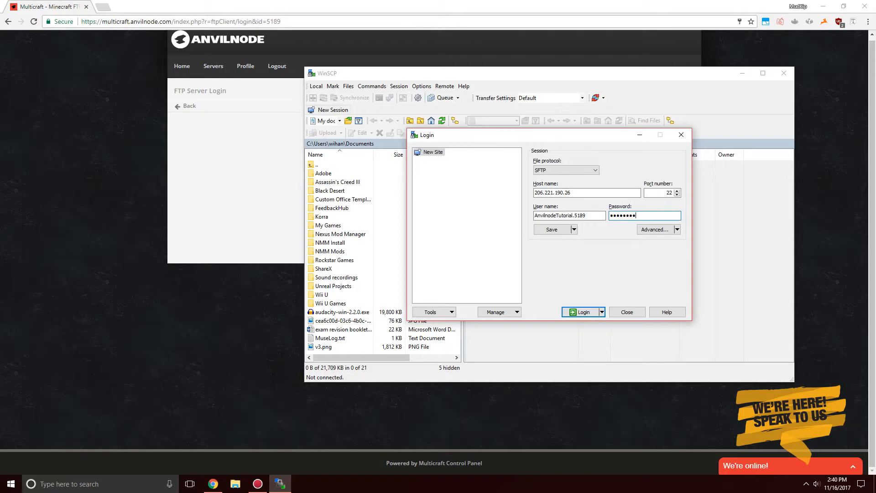
{"action": "left_click", "coordinate": [678, 195]}
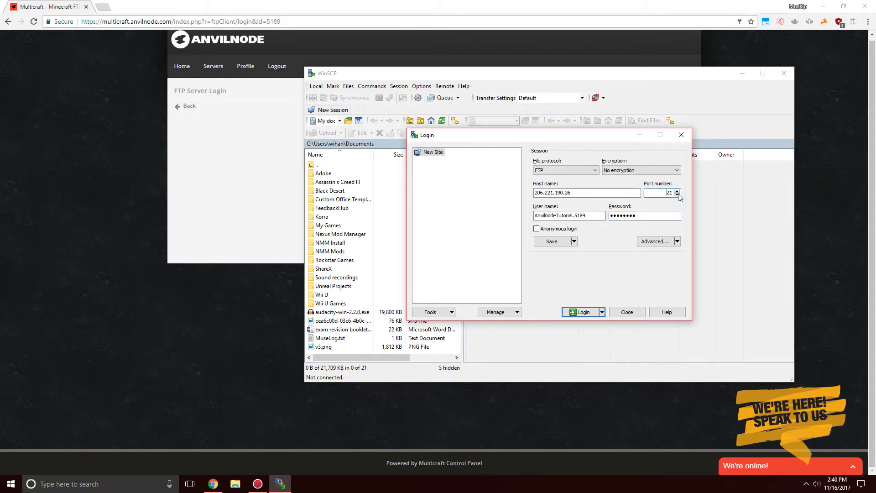
{"action": "left_click", "coordinate": [589, 313]}
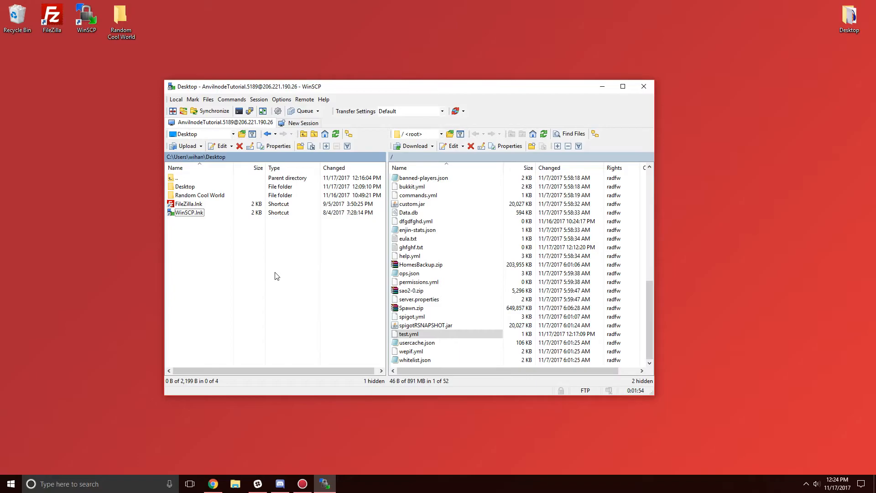
Append "fgdfg" to the text of the remote test.yml file, save it and close its editor.
{"action": "left_click", "coordinate": [417, 335]}
{"action": "double_click", "coordinate": [417, 335]}
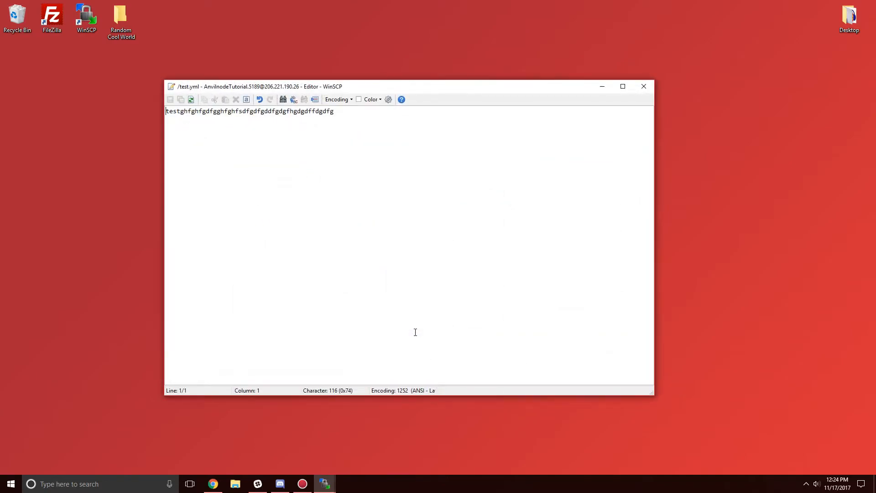
{"action": "left_click", "coordinate": [361, 127]}
{"action": "type", "text": "fgdfg"}
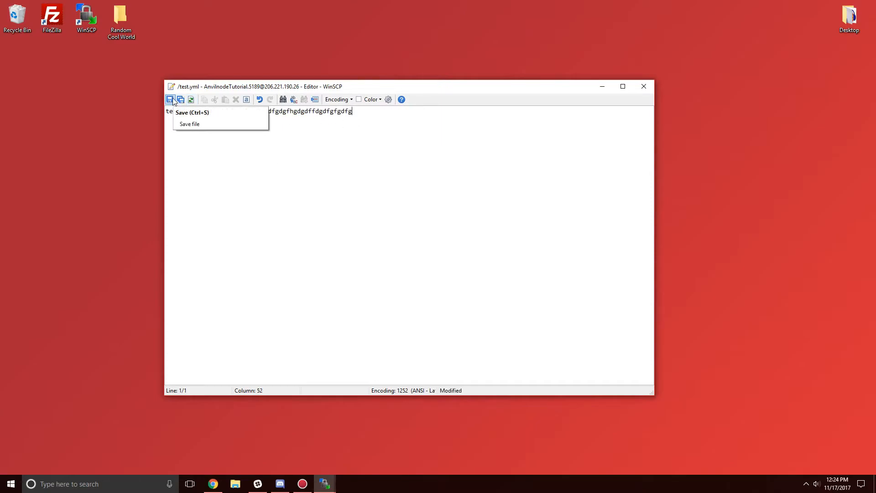
{"action": "key", "text": "ctrl+s"}
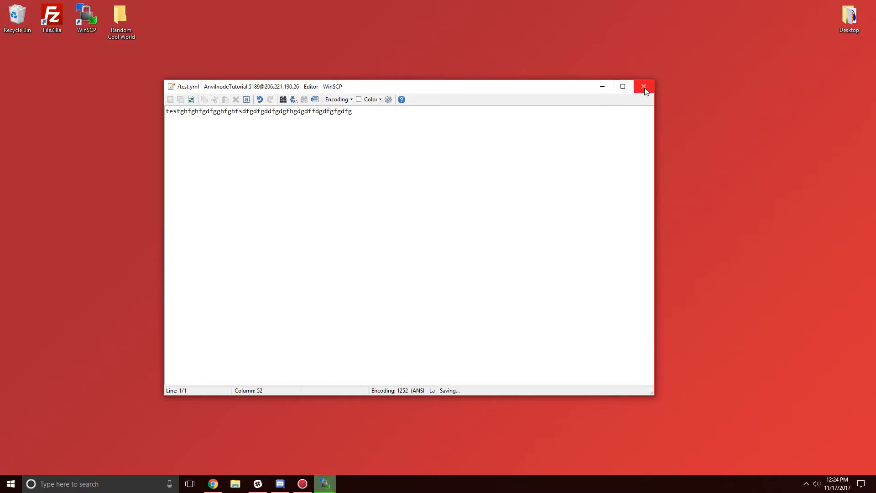
{"action": "left_click", "coordinate": [644, 87]}
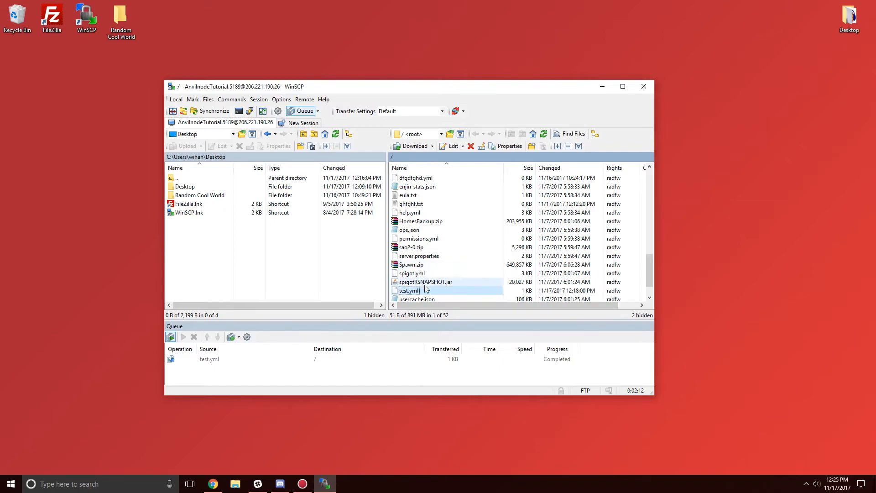
Start a new file named fgdfgdg.yml in the remote root directory and close its empty editor without saving.
{"action": "scroll", "coordinate": [428, 292], "scroll_direction": "down", "scroll_amount": 1}
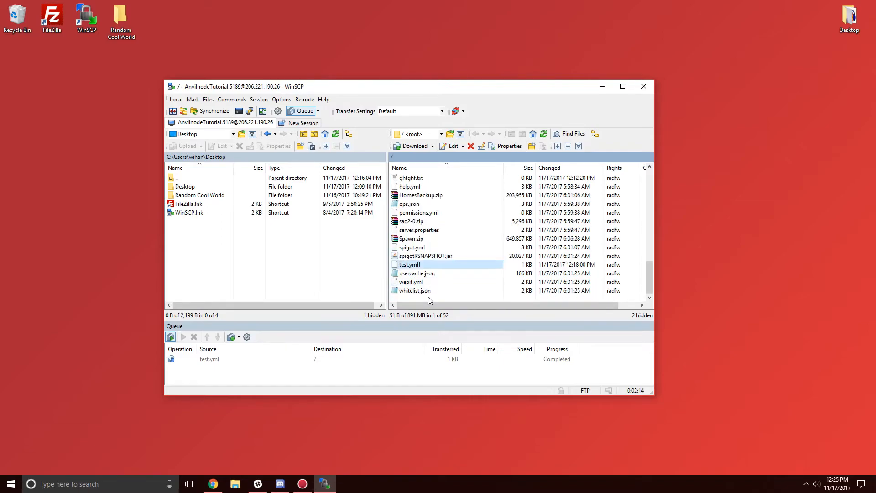
{"action": "right_click", "coordinate": [429, 301]}
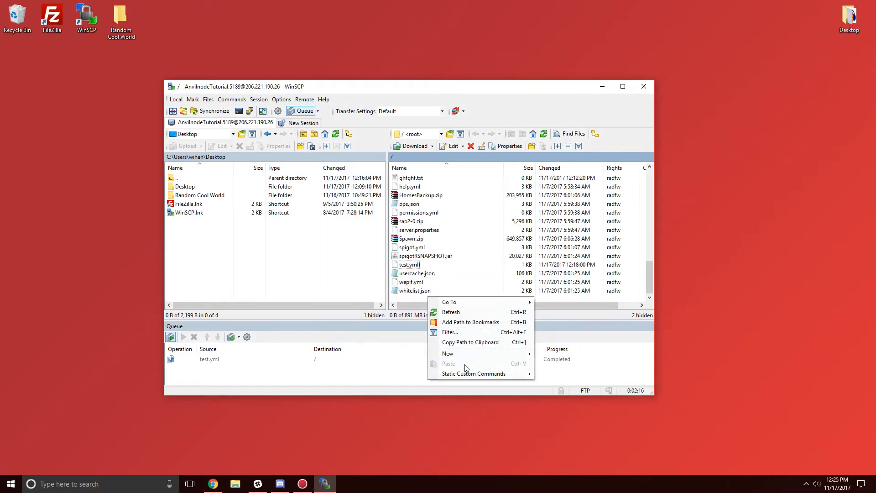
{"action": "mouse_move", "coordinate": [467, 351]}
{"action": "left_click", "coordinate": [553, 355]}
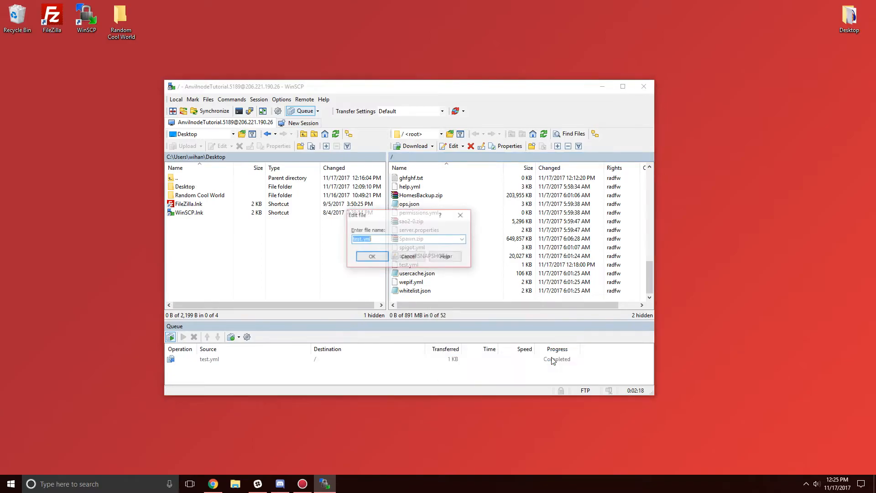
{"action": "type", "text": "fgdfgdg"}
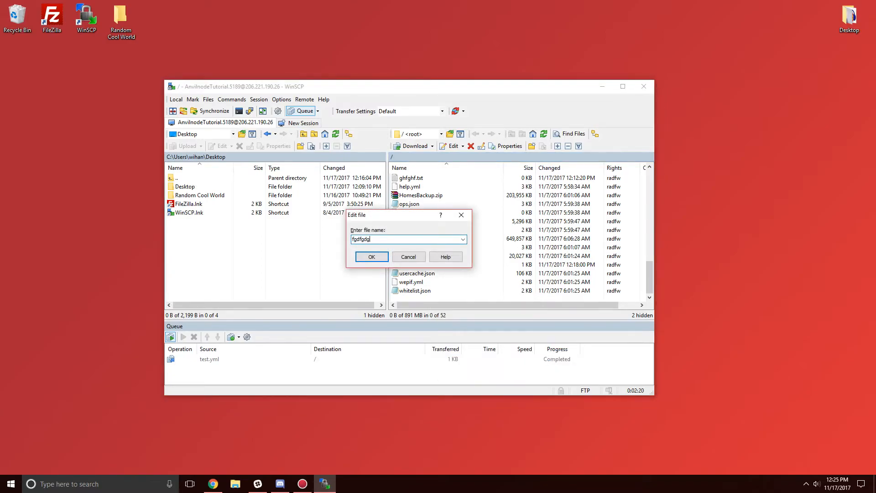
{"action": "key", "text": "Return"}
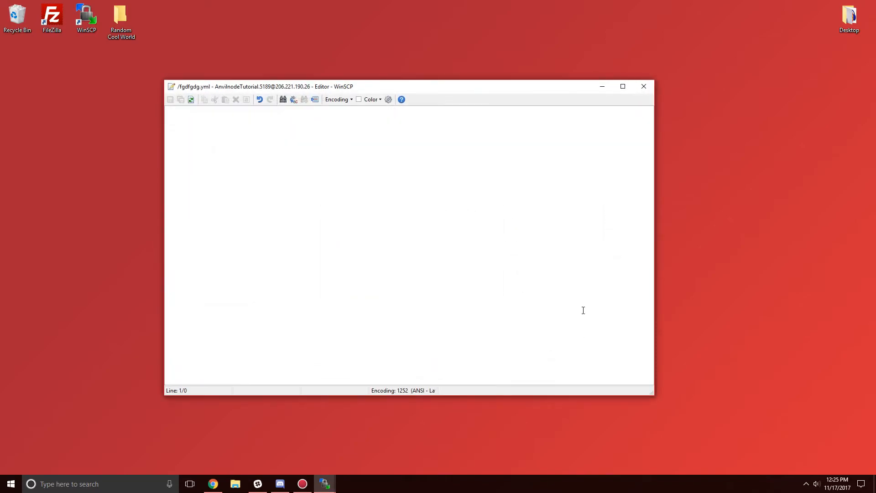
{"action": "left_click", "coordinate": [652, 86]}
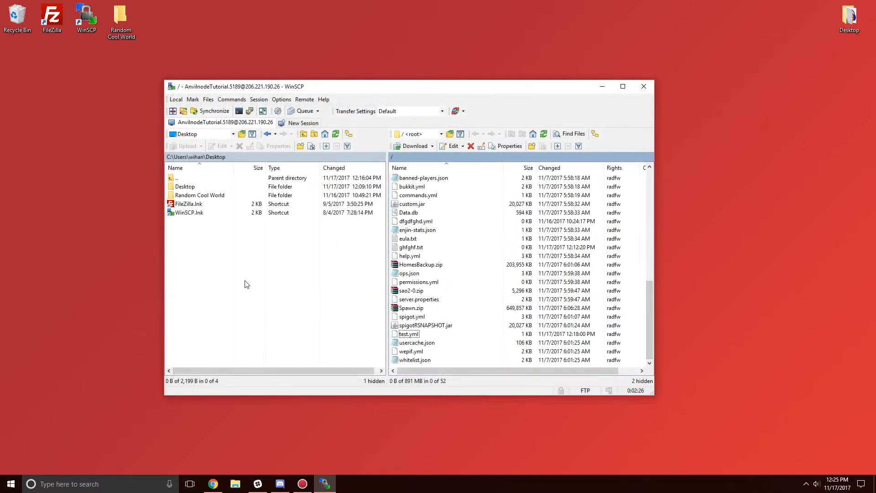
Try to bring the Random Cool World desktop folder into the local Desktop listing.
{"action": "scroll", "coordinate": [432, 307], "scroll_direction": "up", "scroll_amount": 1}
{"action": "scroll", "coordinate": [432, 307], "scroll_direction": "up", "scroll_amount": 5}
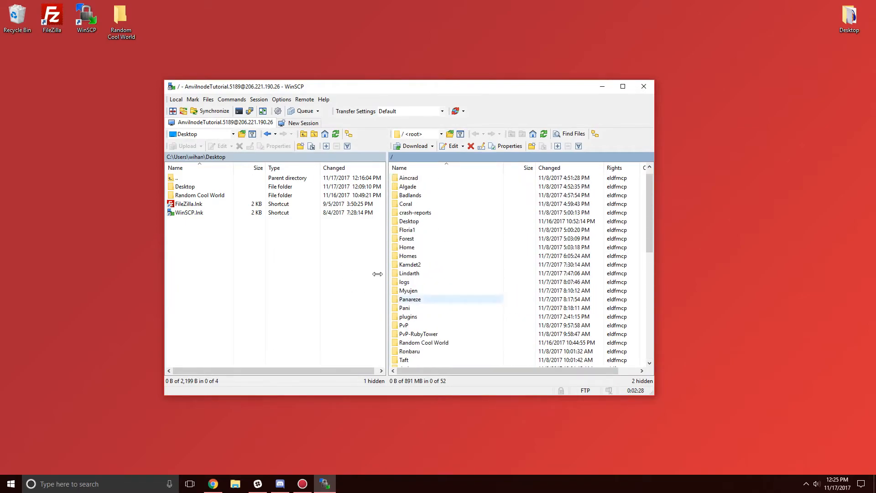
{"action": "left_click_drag", "start_coordinate": [126, 16], "coordinate": [233, 252]}
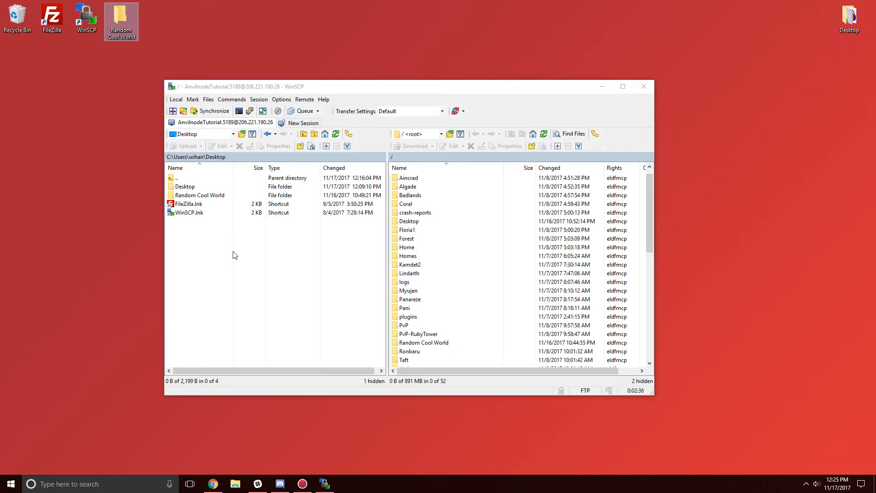
{"action": "left_click_drag", "start_coordinate": [202, 184], "coordinate": [218, 247]}
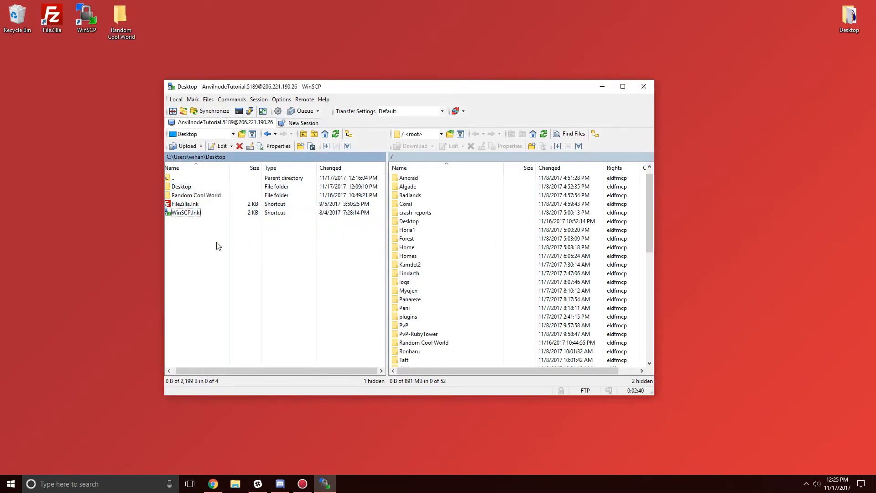
View the file options for the remote Aincrad.zip archive and try to transfer it to the local Desktop folder.
{"action": "scroll", "coordinate": [518, 291], "scroll_direction": "down", "scroll_amount": 8}
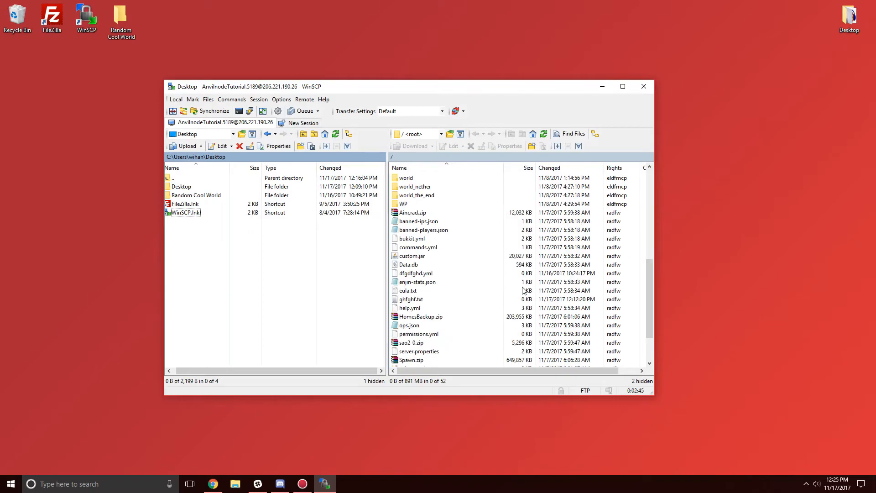
{"action": "right_click", "coordinate": [420, 213]}
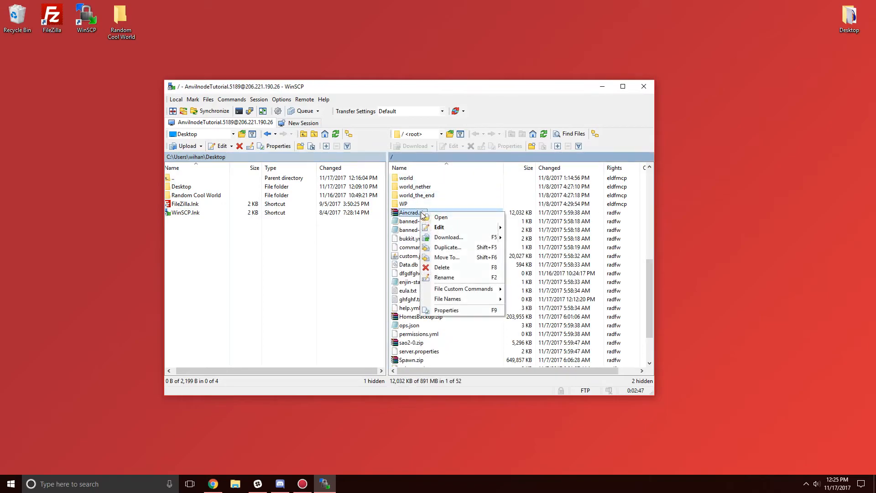
{"action": "left_click", "coordinate": [352, 225]}
{"action": "left_click_drag", "start_coordinate": [414, 214], "coordinate": [331, 251]}
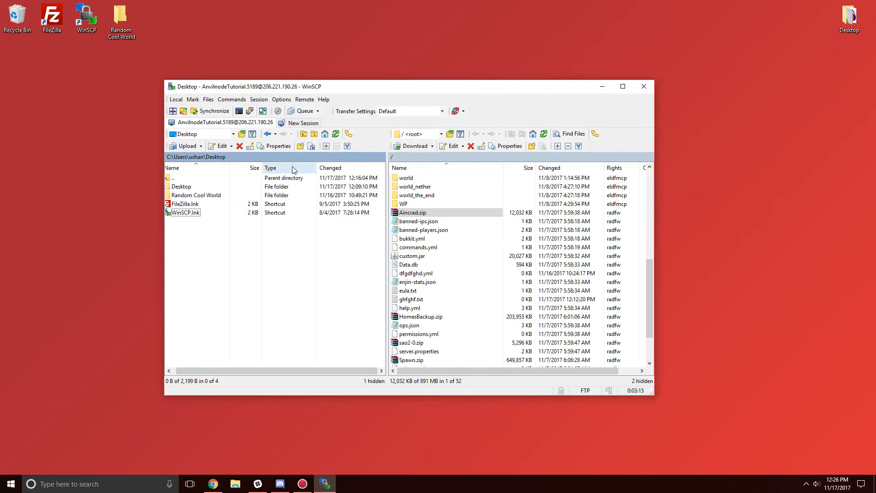
Disconnect the current FTP session from the server.
{"action": "right_click", "coordinate": [267, 131]}
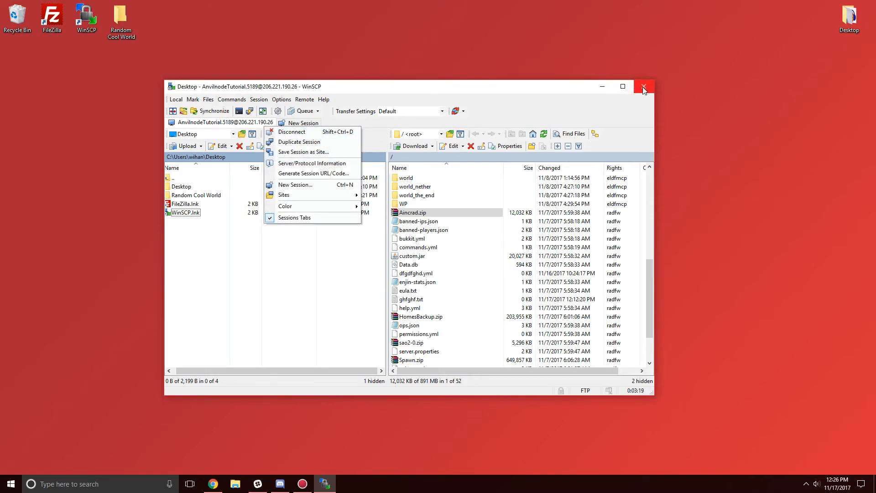
{"action": "left_click", "coordinate": [319, 134]}
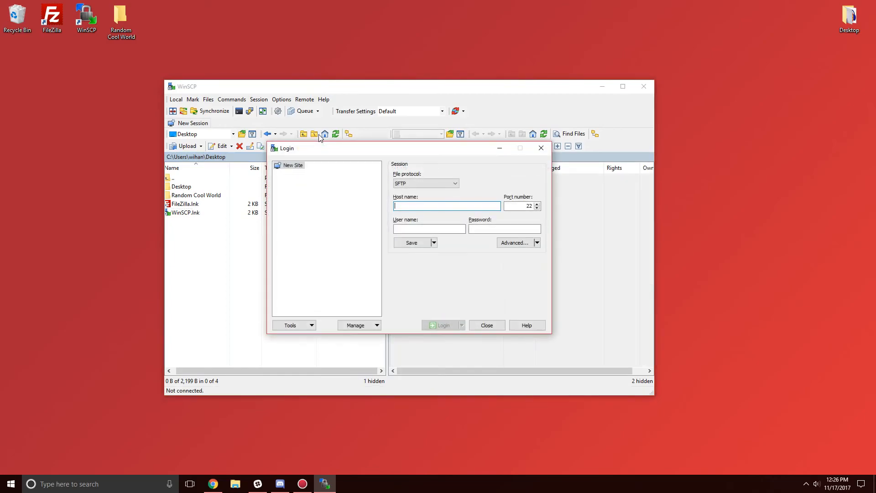